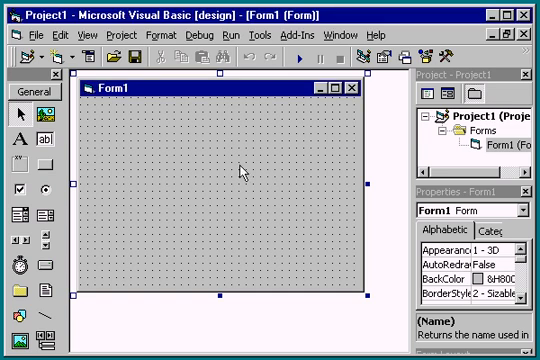
- Add a Command1 button to Form1 from the Toolbox and widen the Properties panel
click(50, 167)
double_click(50, 167)
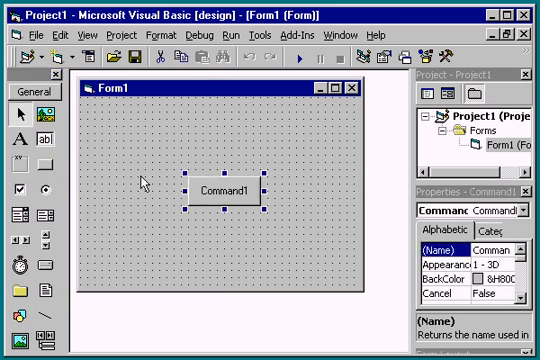
drag(412, 262, 378, 265)
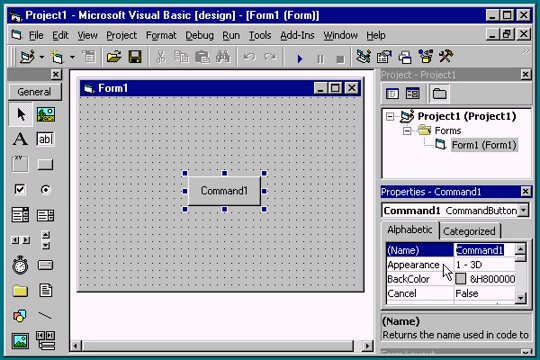
click(227, 202)
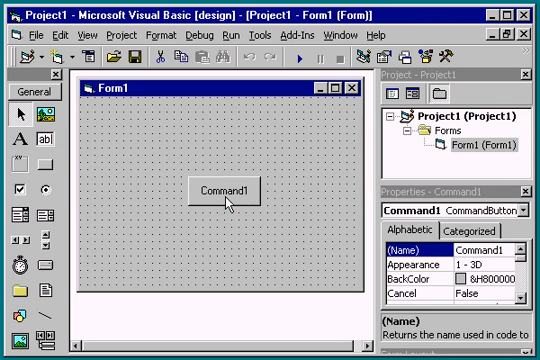
- In Command1_Click, add Form1.Caption = "New Caption" and highlight the procedure name
double_click(227, 202)
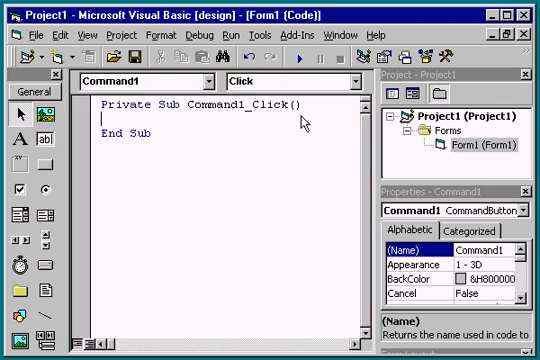
text(form1.ca )
text(= "New Caption")
key(Return)
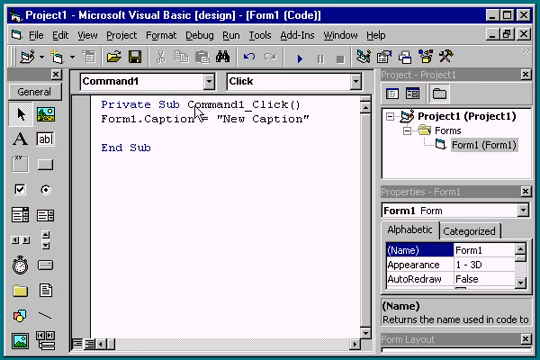
drag(188, 104, 288, 105)
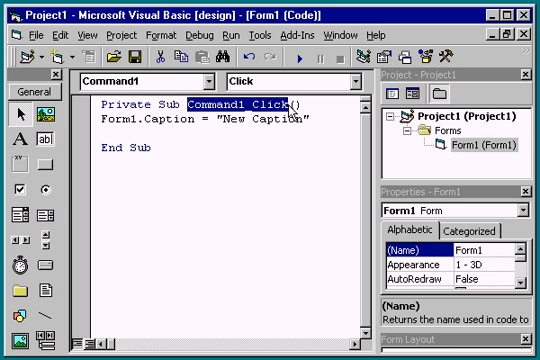
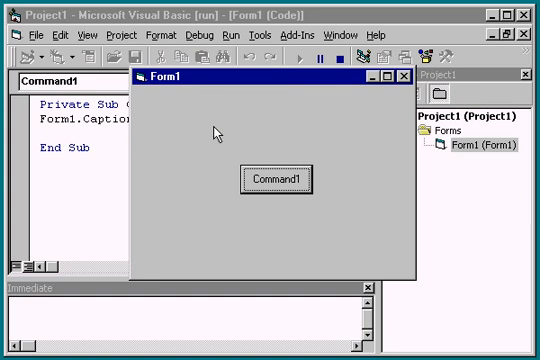
- Click Command1 on the running form so its caption becomes New Caption, then end the run
click(270, 179)
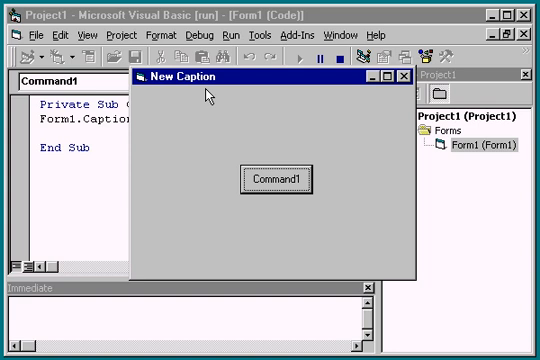
click(340, 57)
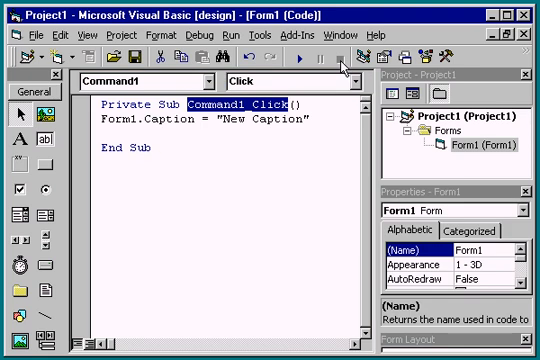
- Set the command button's (Name) property to cmdChangeCaption in the form designer
double_click(468, 145)
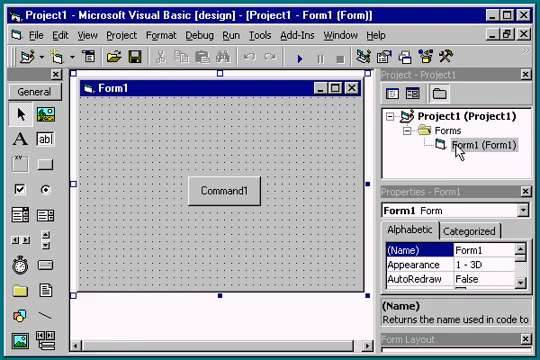
click(233, 196)
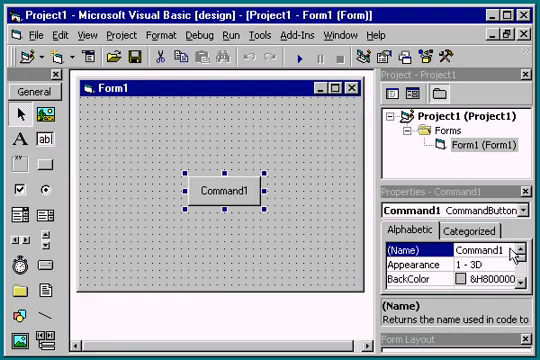
double_click(481, 250)
text(c)
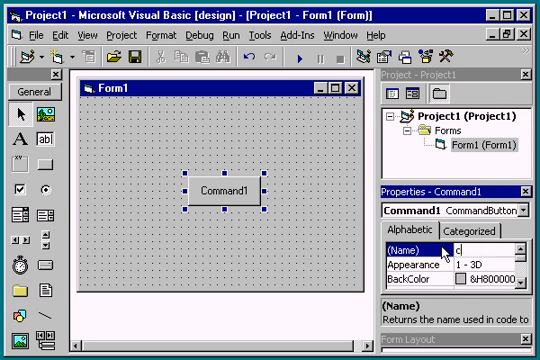
text(mdC)
text(hangeCaption)
key(Return)
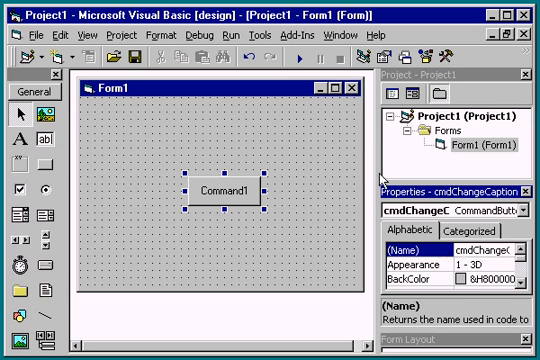
- Start the project, note the caption stays Form1, and end the run
click(300, 58)
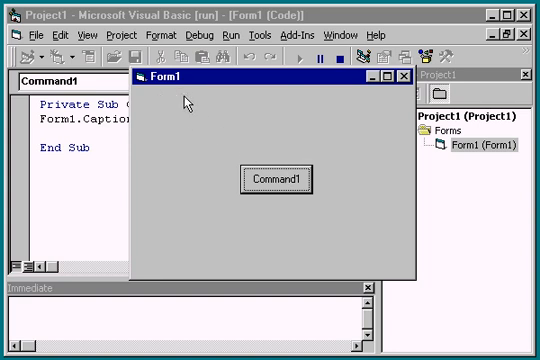
click(340, 57)
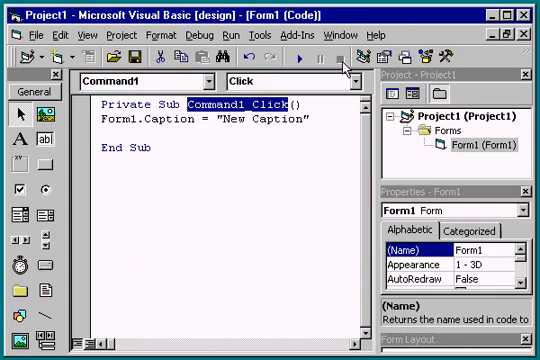
- Generate the empty cmdChangeCaption_Click stub from the button in the form designer
double_click(466, 145)
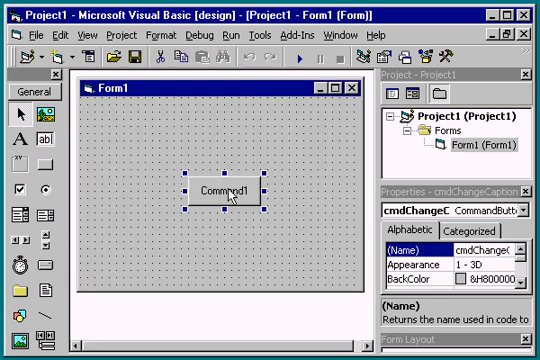
double_click(233, 192)
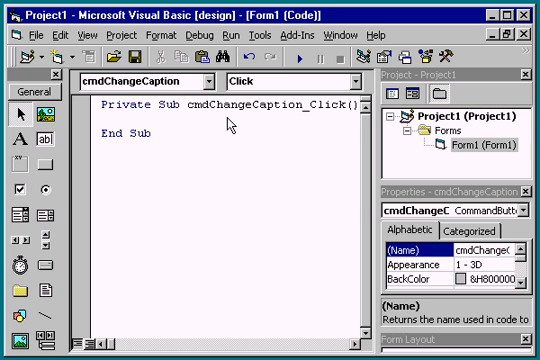
- Show the old Command1_Click procedure via the (General) object and Procedure lists
click(208, 81)
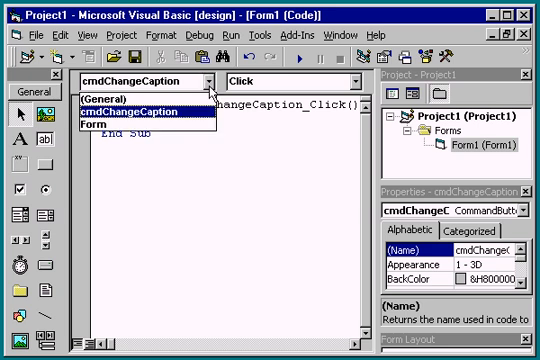
click(110, 98)
click(270, 81)
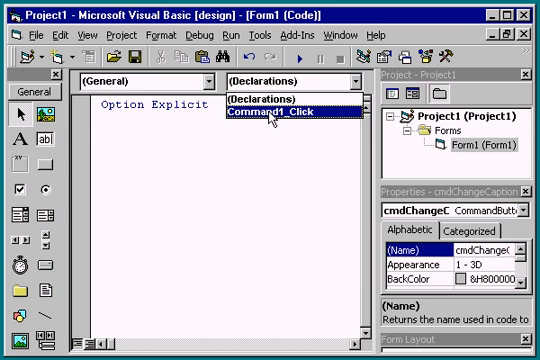
click(270, 110)
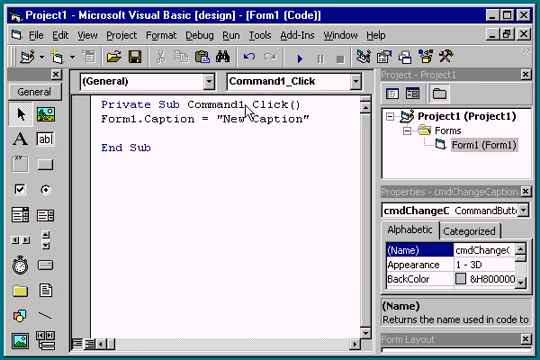
- Replace Command1 with cmdChangeCaption in the Sub declaration and commit the line
drag(244, 104, 190, 104)
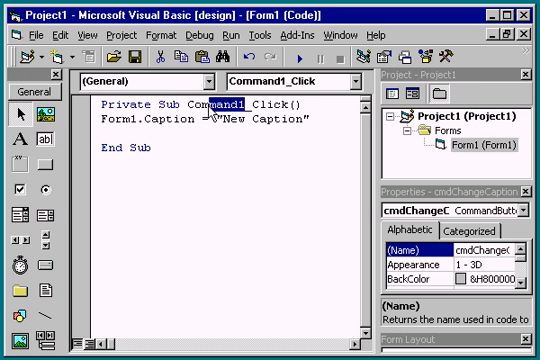
text(cmd)
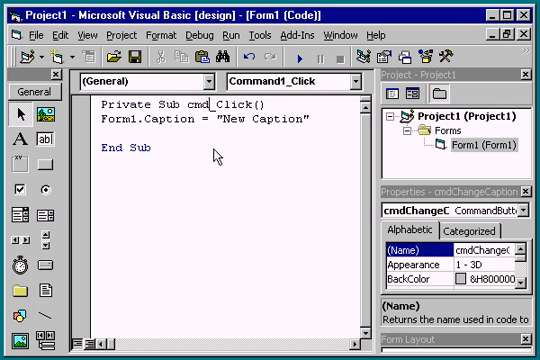
text(ChangeCaption)
key(Down)
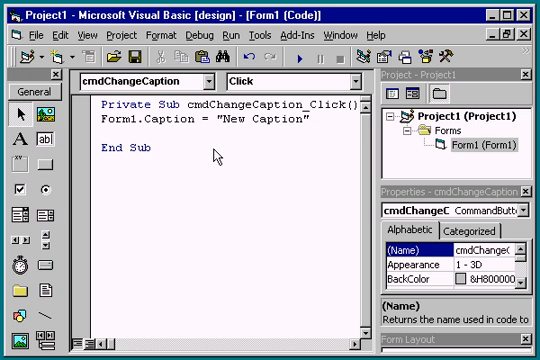
- Start the project and click the button so the form caption becomes New Caption
click(300, 58)
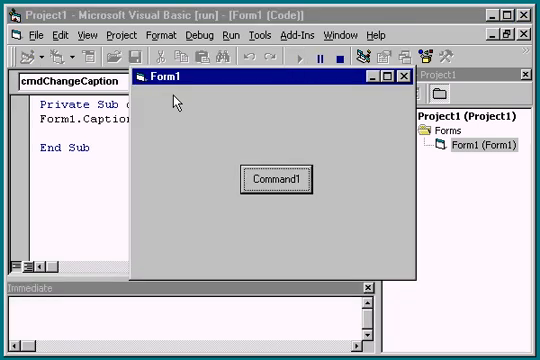
click(265, 187)
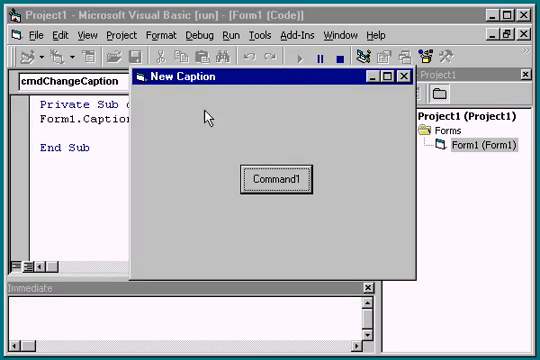